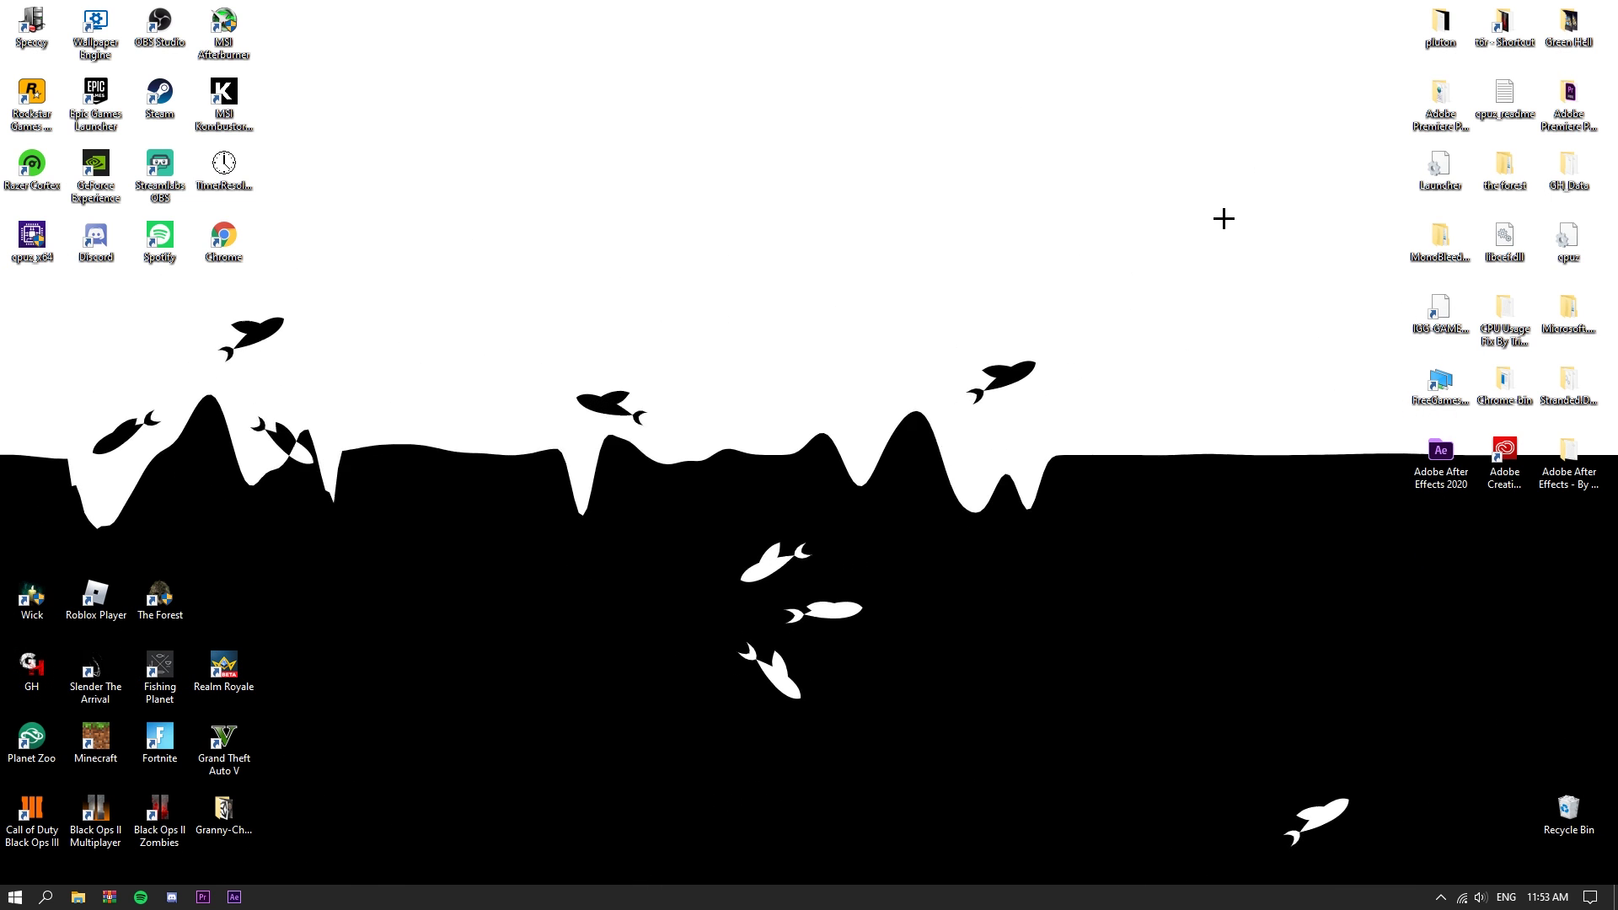
Step: Launch Chrome and load the autocompleted epicgames.com store page
double_click(225, 235)
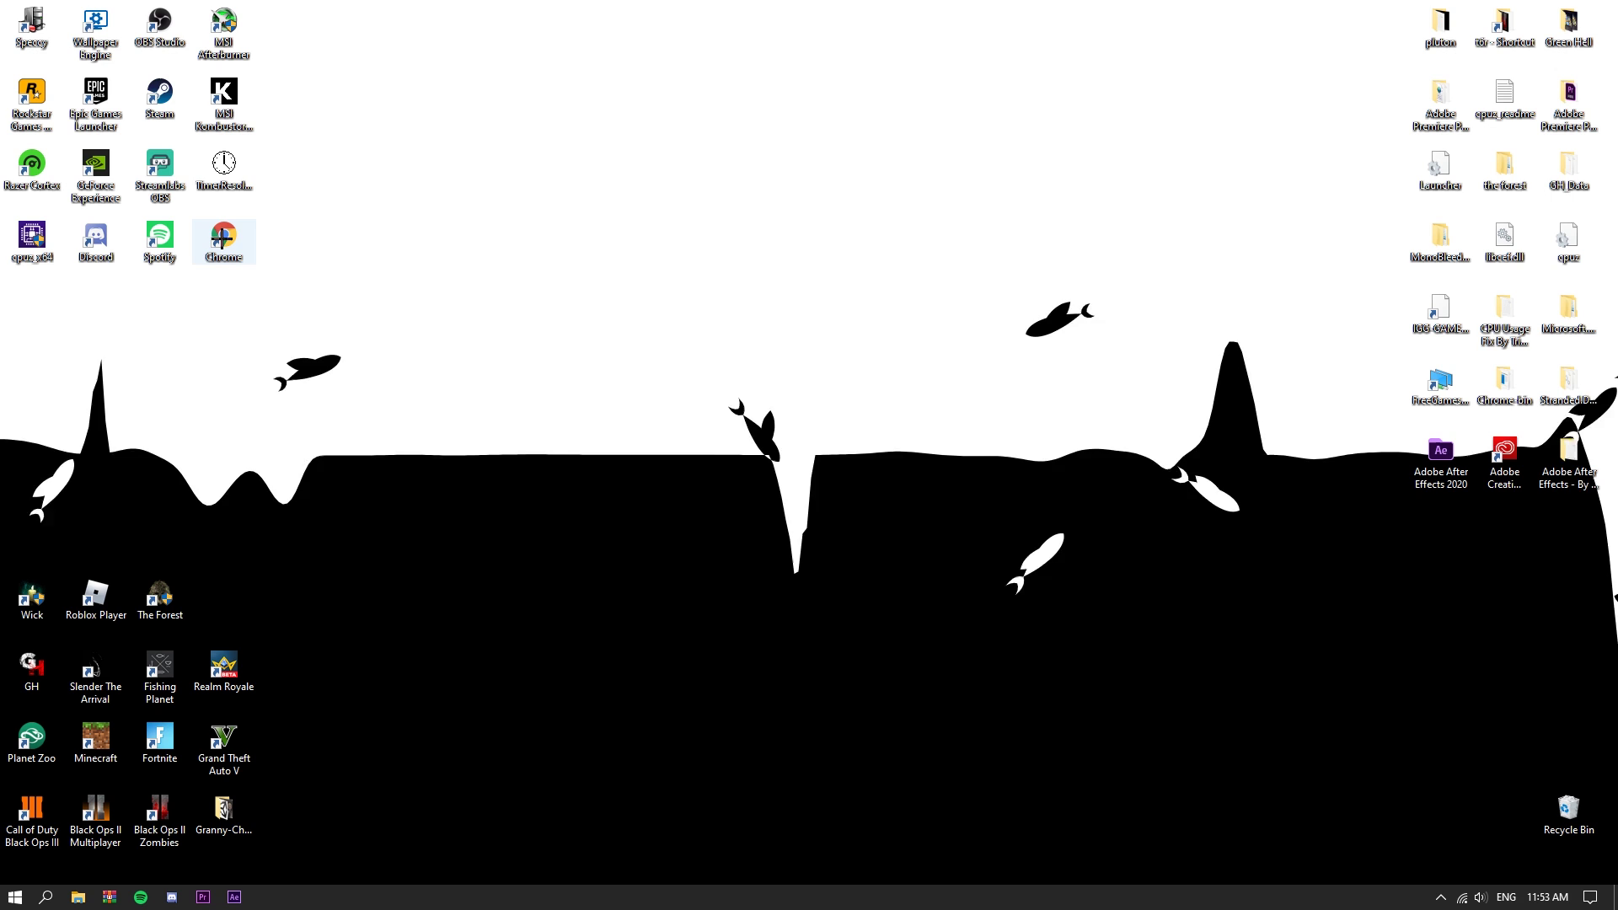
type("epi")
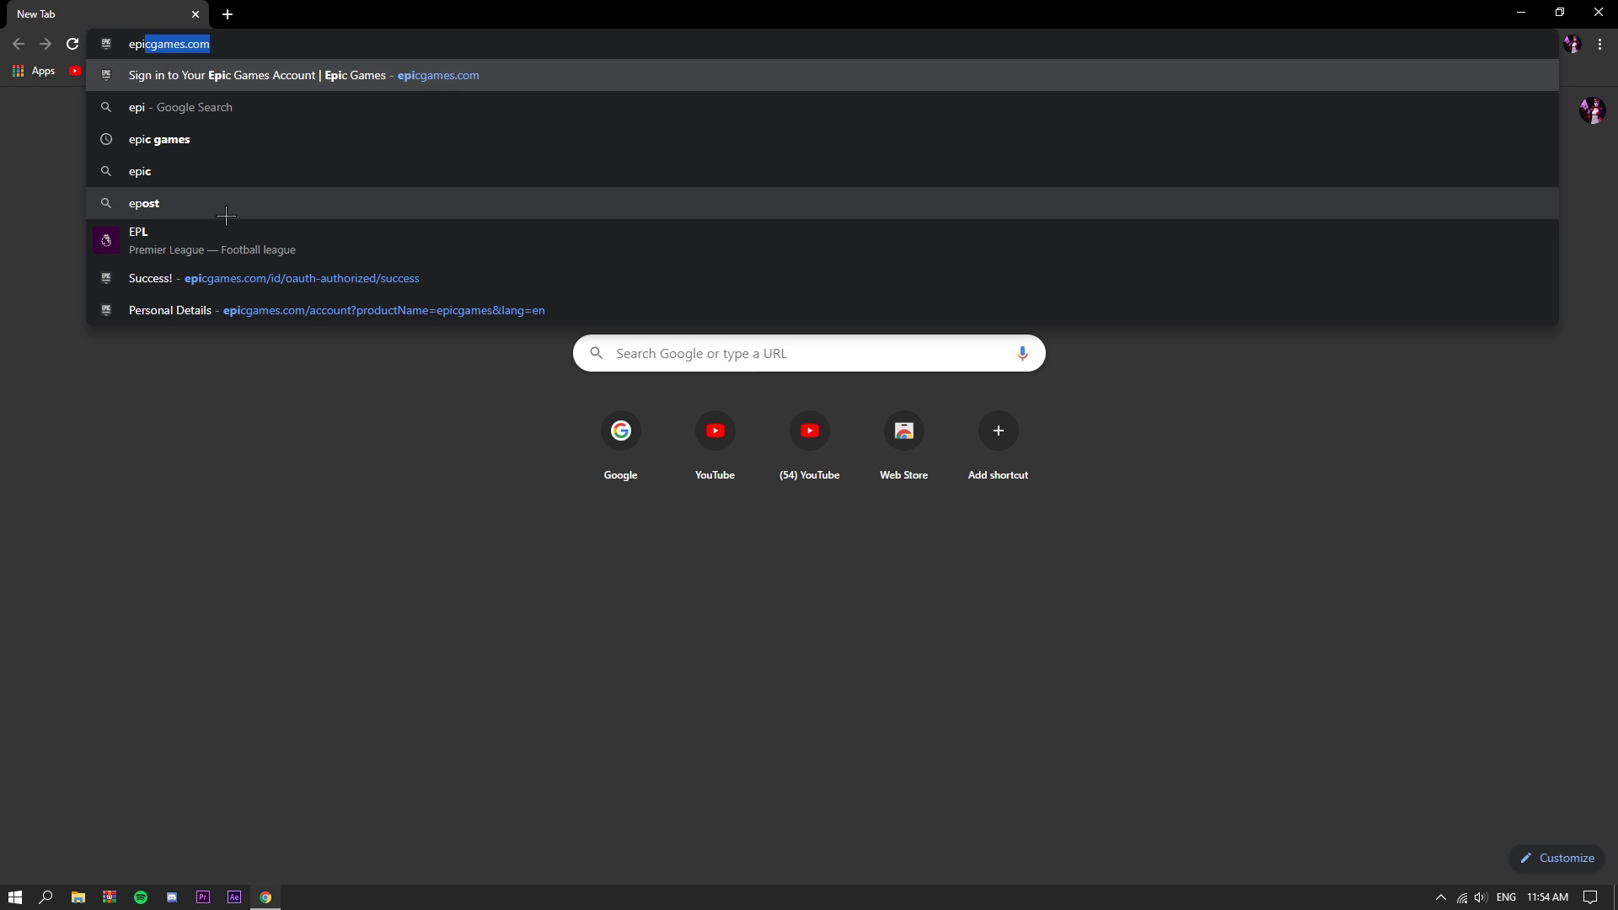
type("c")
key("Return")
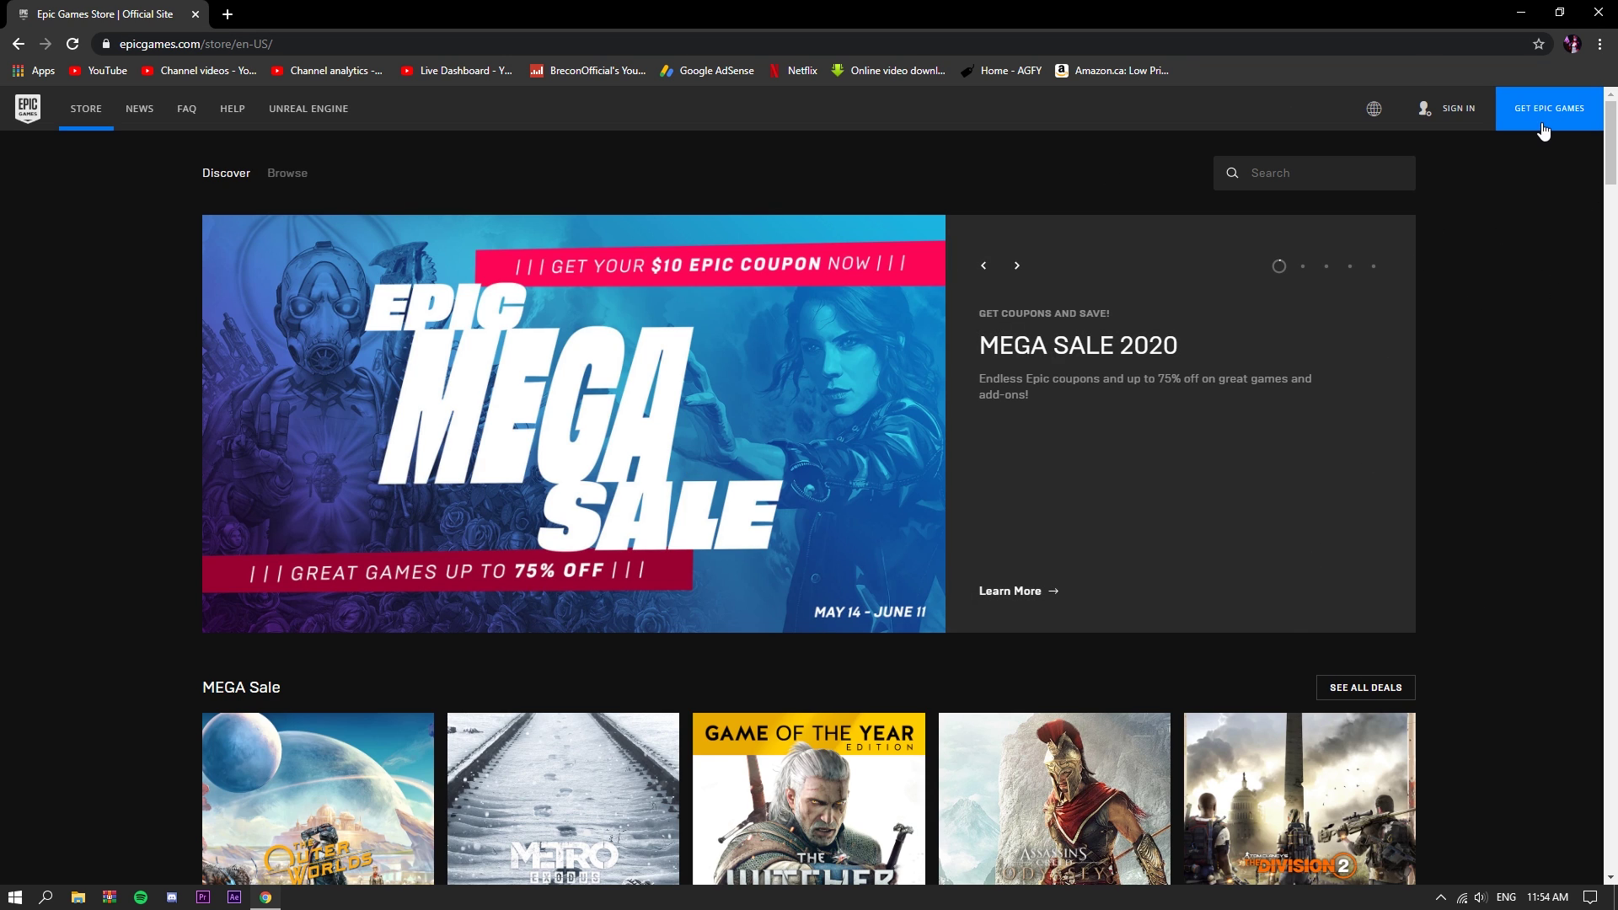
Step: Sign in to the Epic Games account from the store page
left_click(1453, 112)
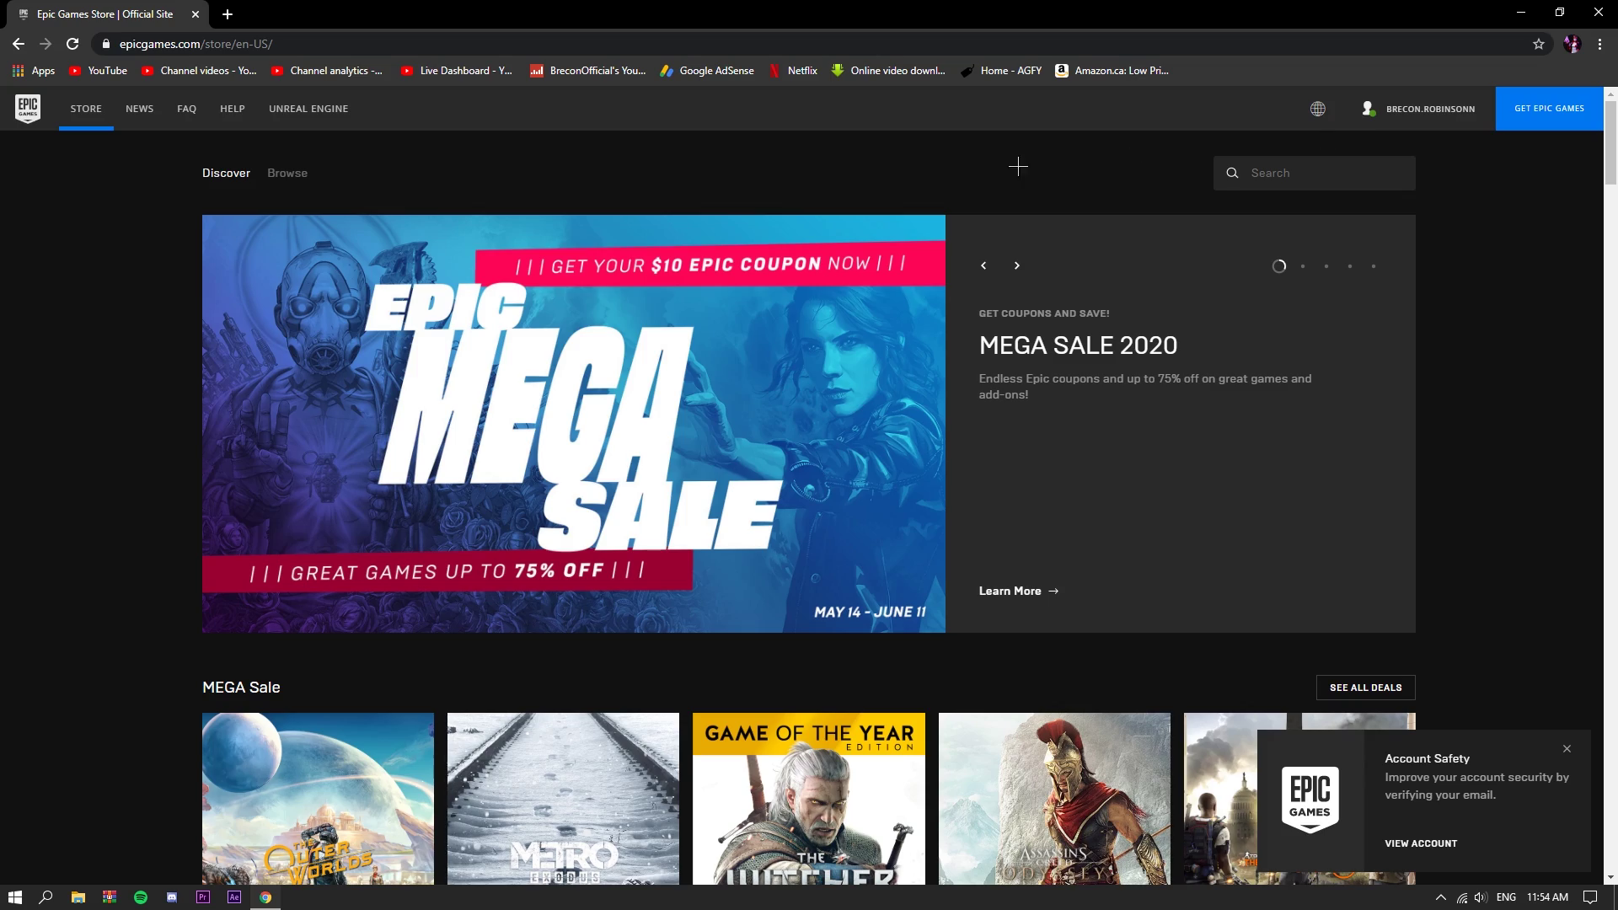
scroll(650, 318, "down", 3)
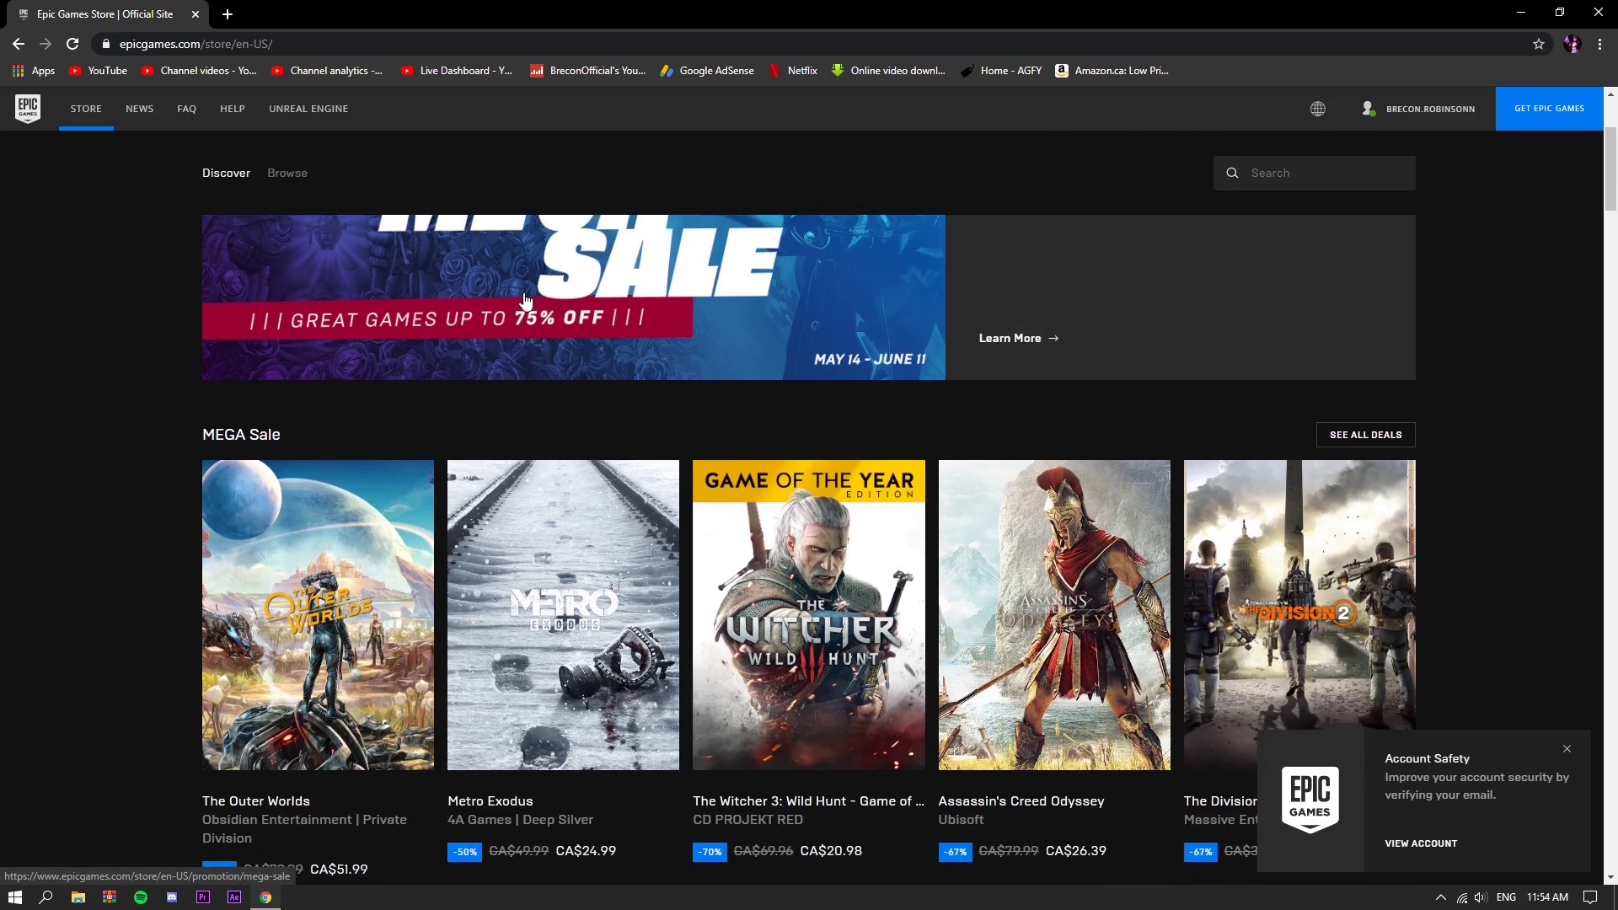
scroll(333, 553, "down", 5)
scroll(333, 552, "up", 1)
scroll(488, 463, "down", 3)
scroll(614, 505, "down", 4)
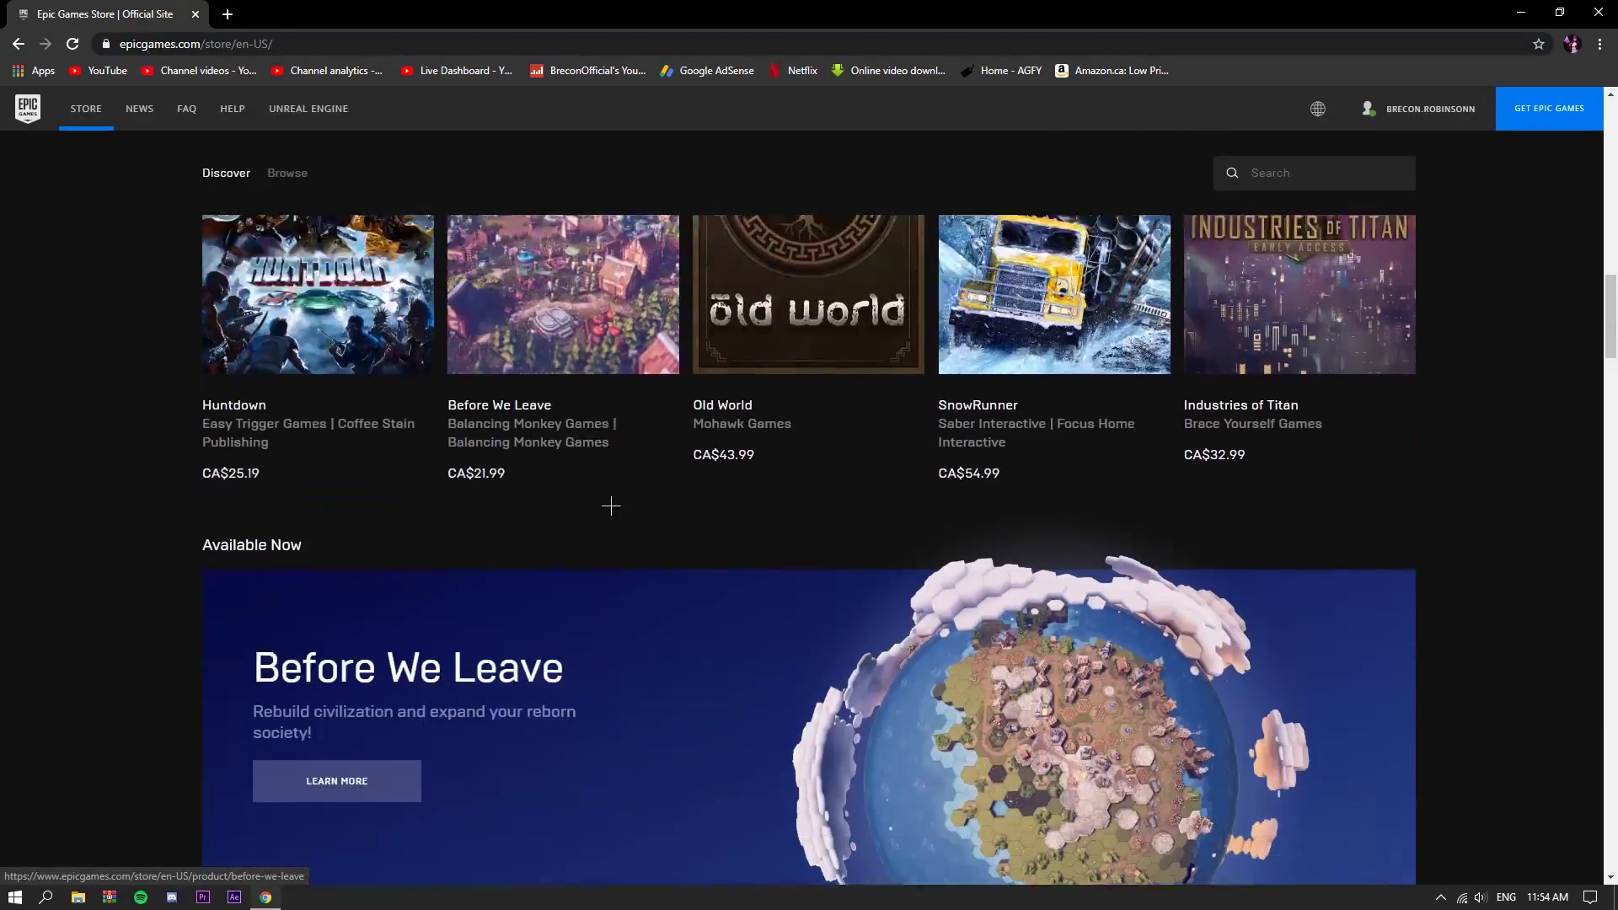
scroll(633, 531, "down", 4)
scroll(633, 537, "down", 4)
scroll(628, 542, "down", 4)
scroll(628, 542, "down", 4)
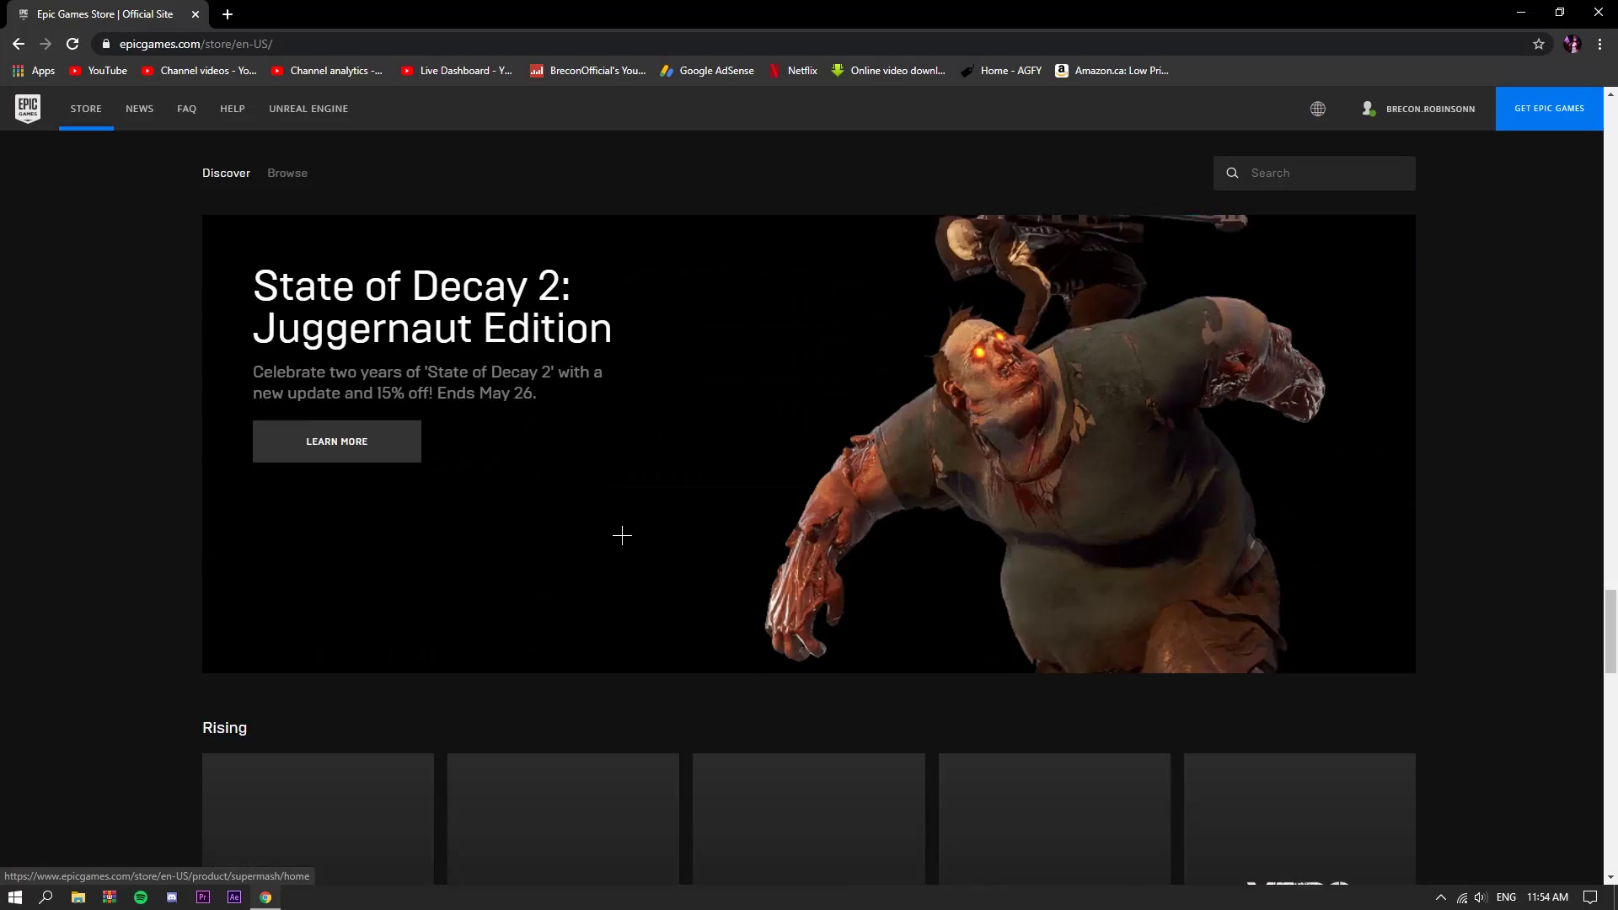
scroll(620, 534, "down", 4)
scroll(621, 534, "down", 4)
scroll(618, 532, "down", 4)
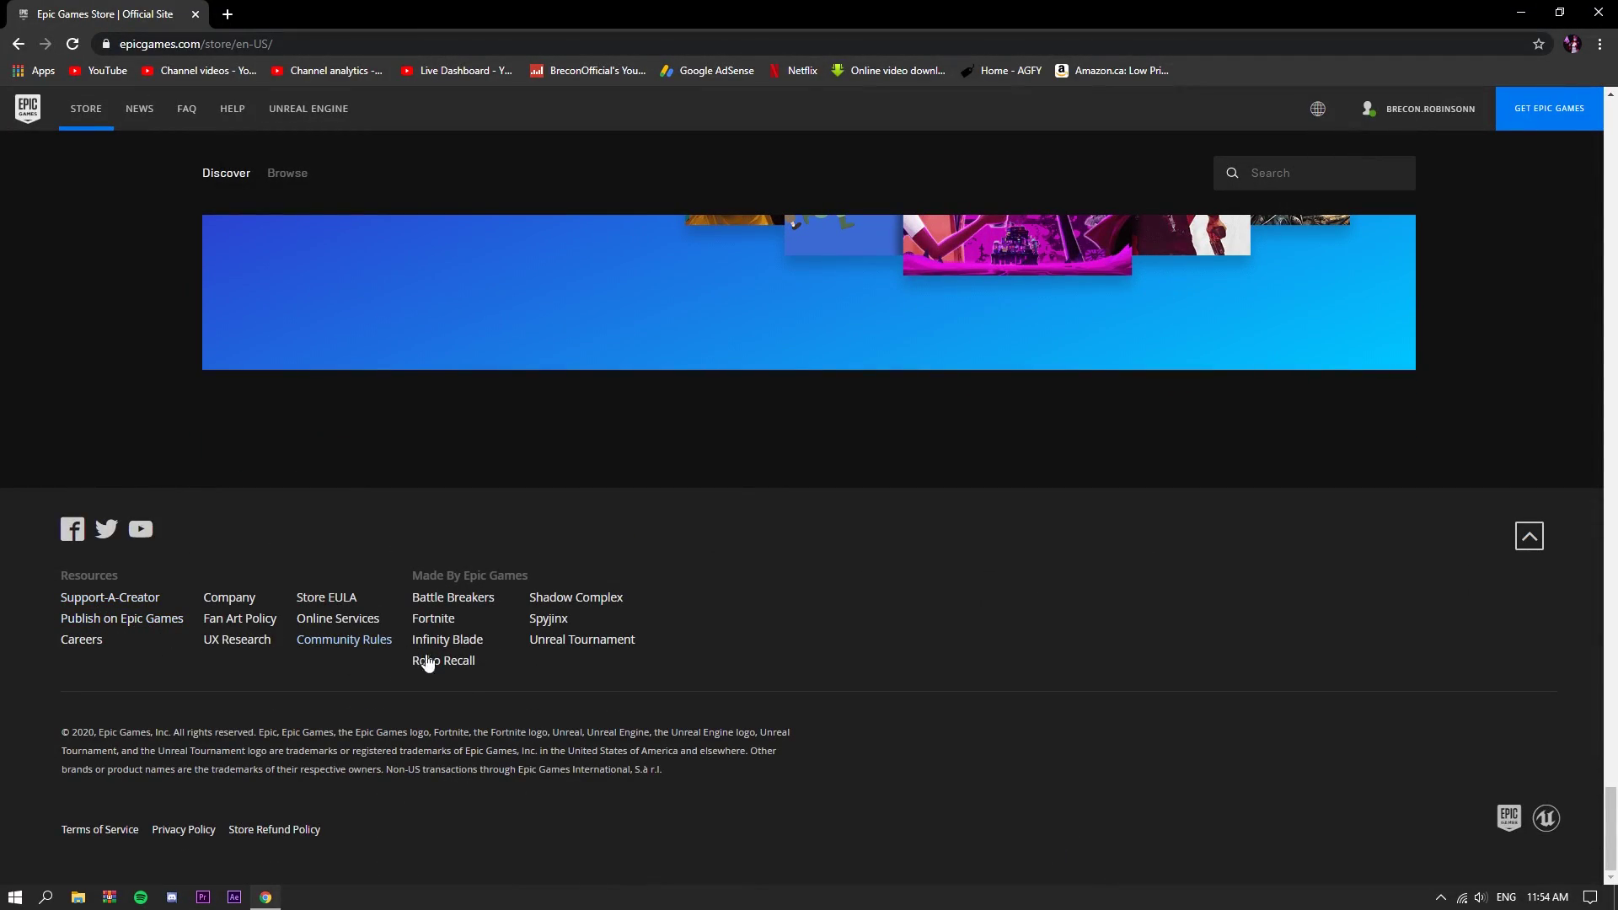
scroll(426, 665, "up", 5)
scroll(316, 405, "up", 3)
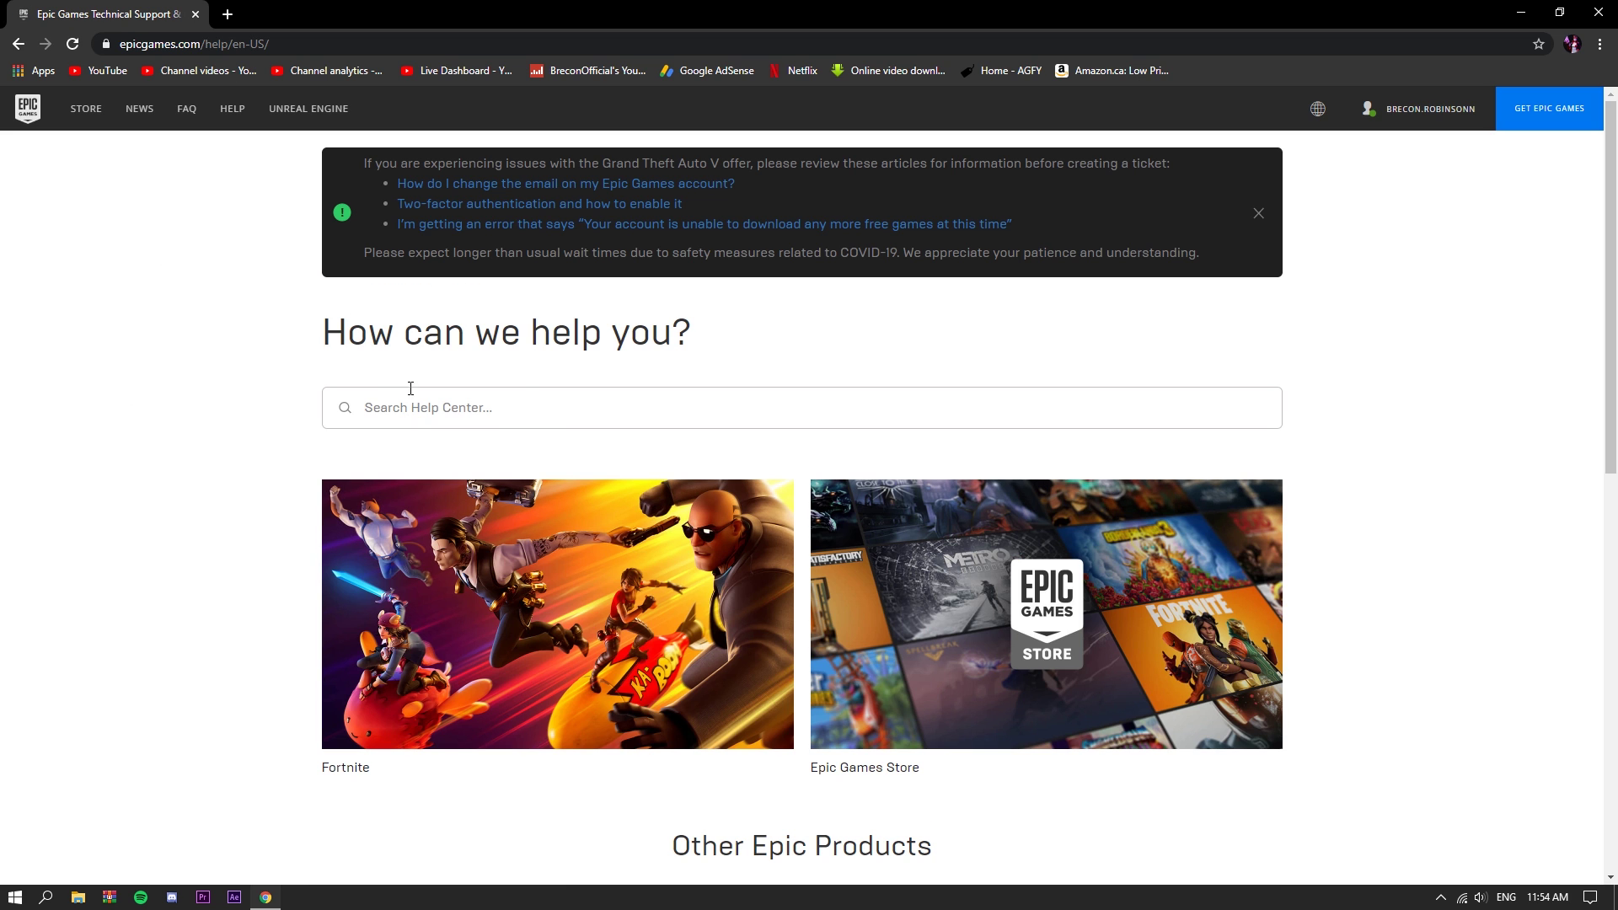
scroll(601, 383, "down", 2)
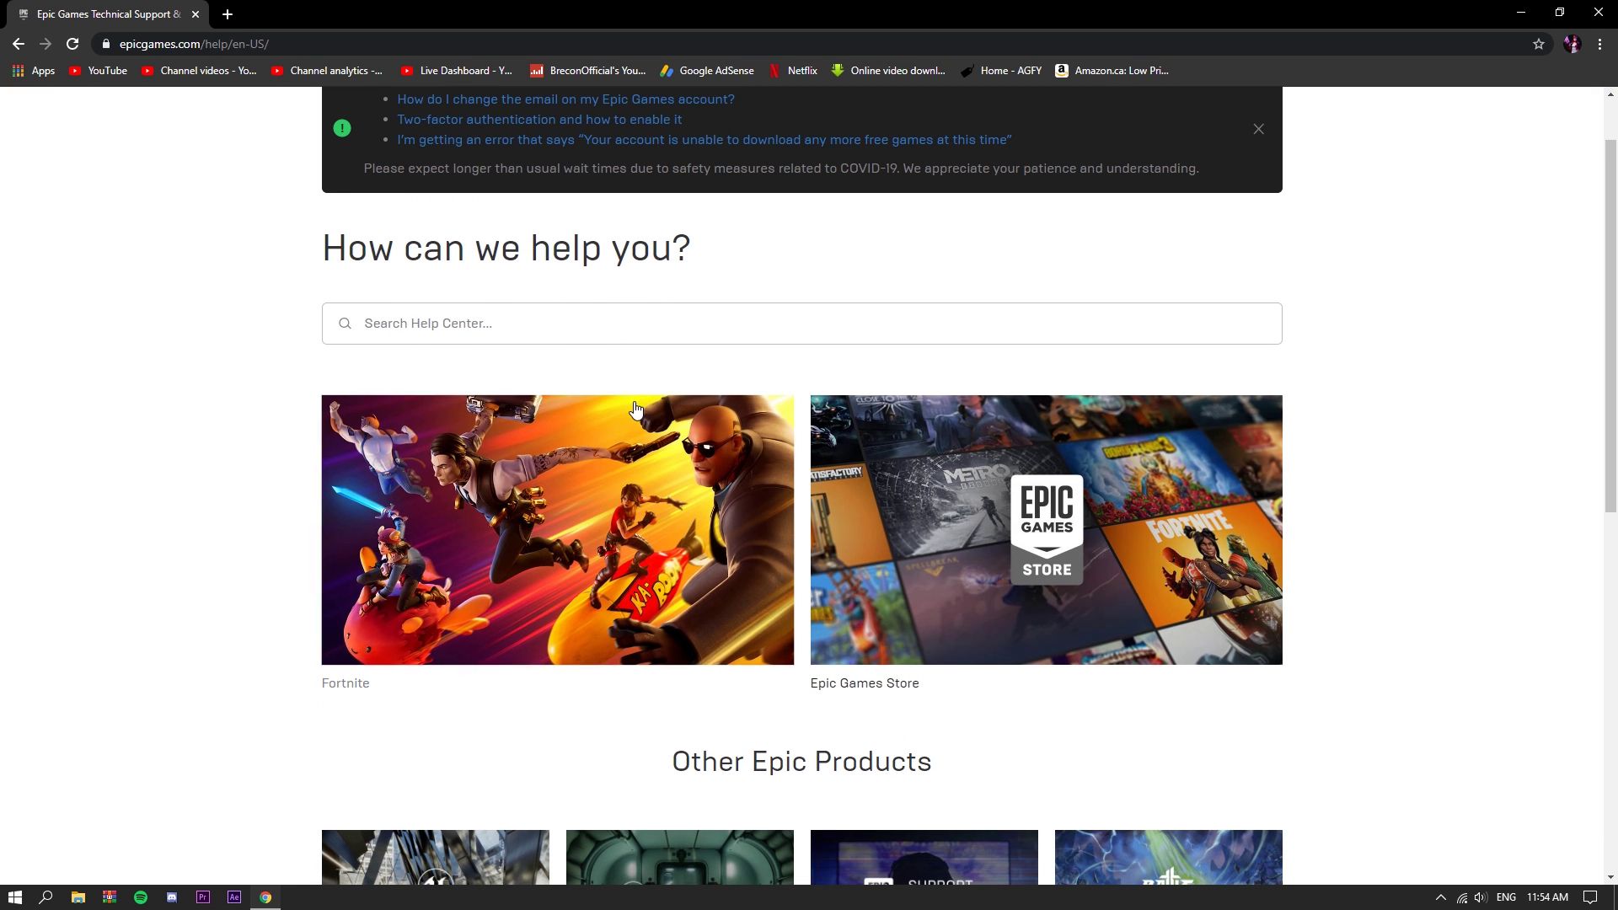
scroll(656, 473, "down", 1)
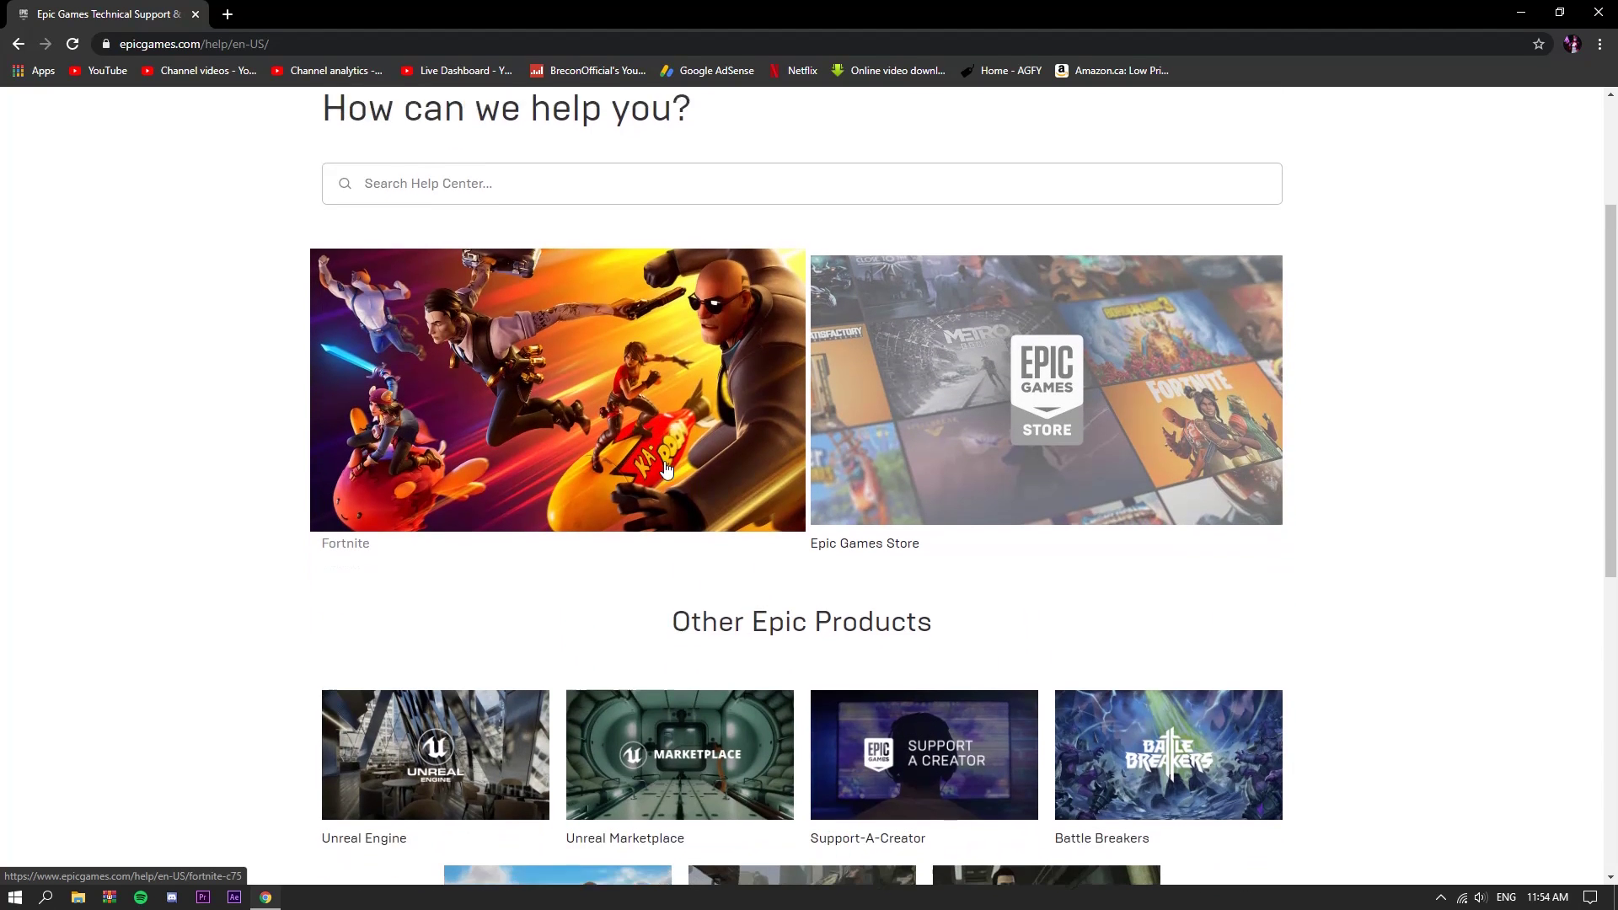